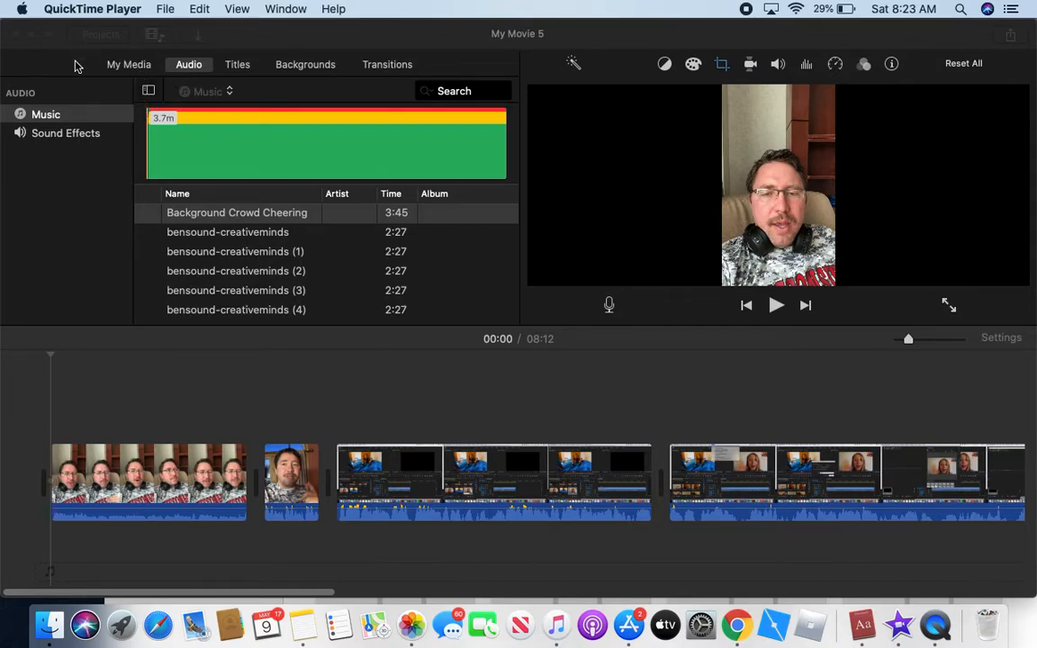
Step: Browse the built-in sound effects in the audio library
{"action": "left_click", "coordinate": [202, 72]}
{"action": "left_click", "coordinate": [79, 139]}
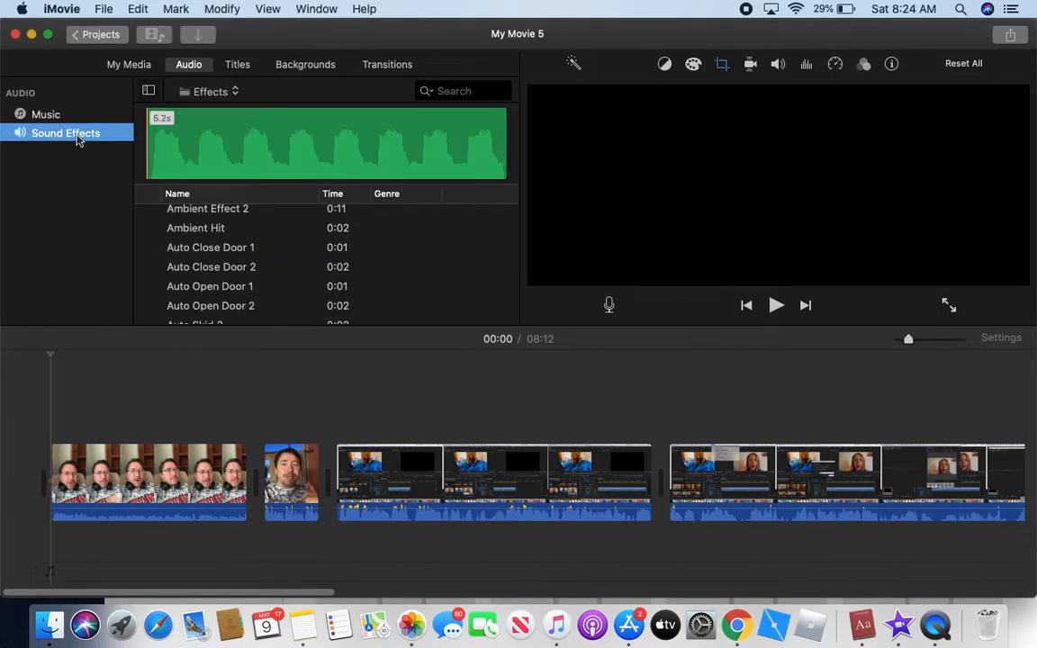
{"action": "scroll", "coordinate": [223, 295], "scroll_direction": "down", "scroll_amount": 10}
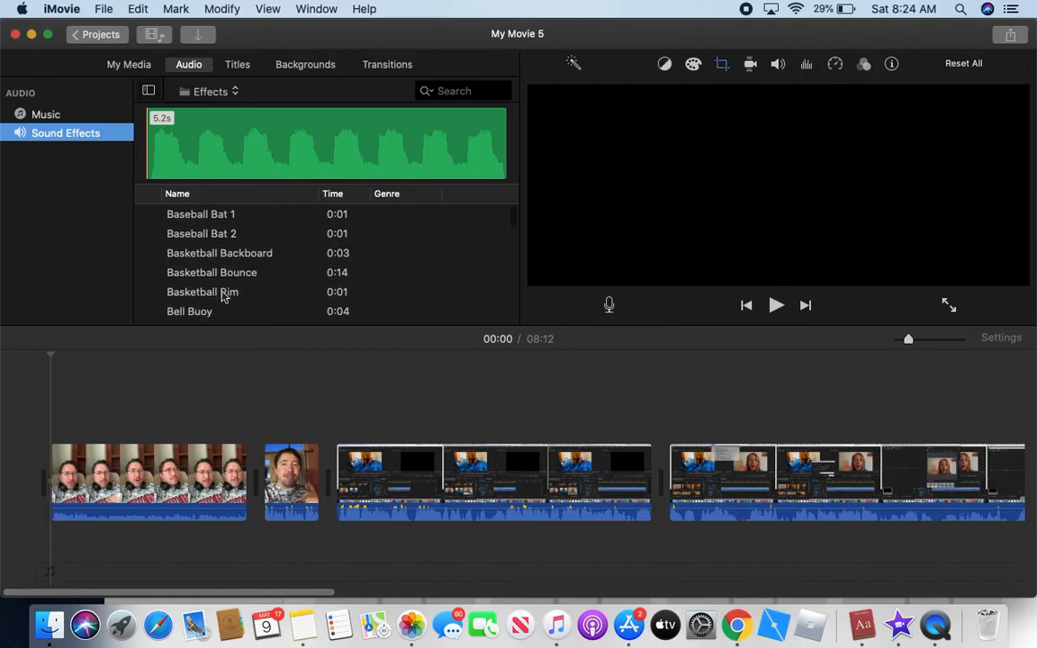
{"action": "scroll", "coordinate": [223, 295], "scroll_direction": "down", "scroll_amount": 3}
{"action": "scroll", "coordinate": [223, 296], "scroll_direction": "up", "scroll_amount": 10}
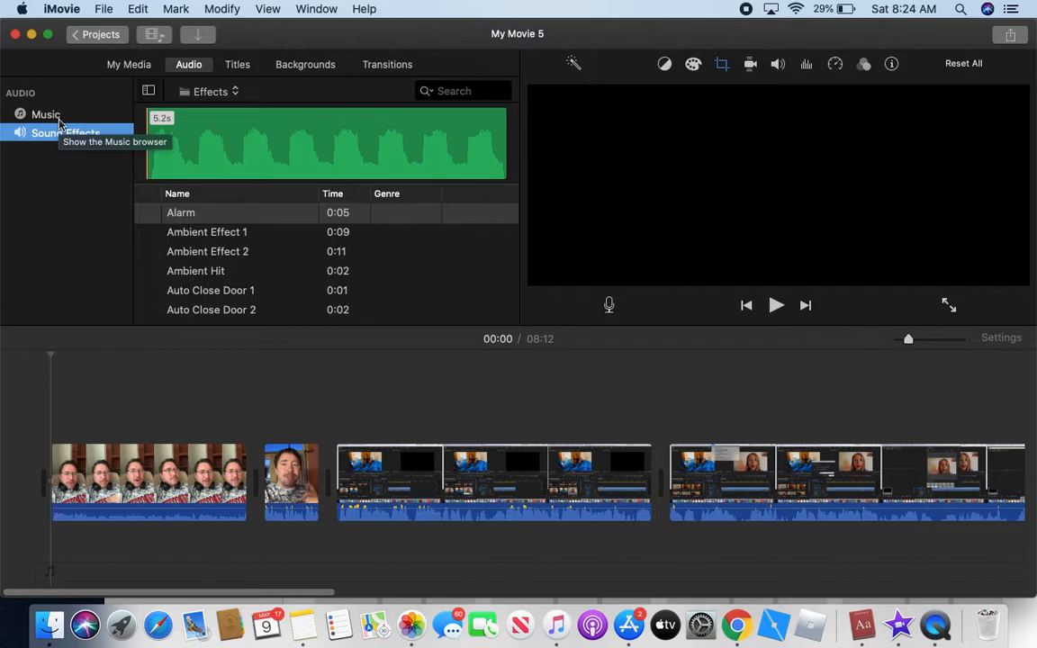
Step: Add the music track "bensound-creativeminds (1)" beneath the video clips, starting at the beginning of the timeline
{"action": "left_click", "coordinate": [58, 120]}
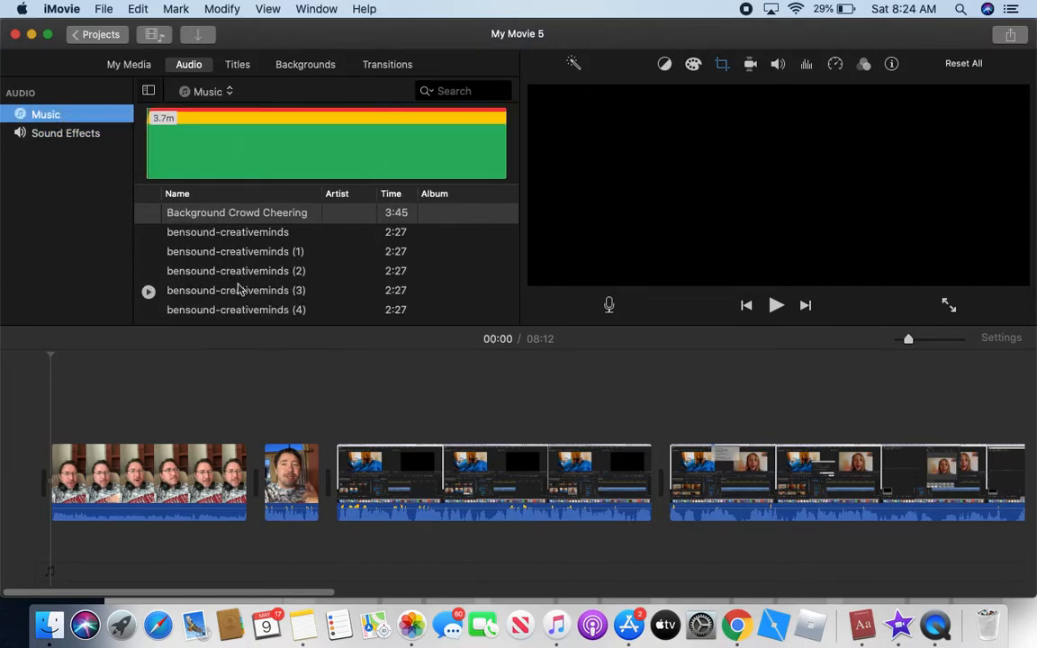
{"action": "scroll", "coordinate": [238, 288], "scroll_direction": "down", "scroll_amount": 3}
{"action": "scroll", "coordinate": [238, 288], "scroll_direction": "up", "scroll_amount": 3}
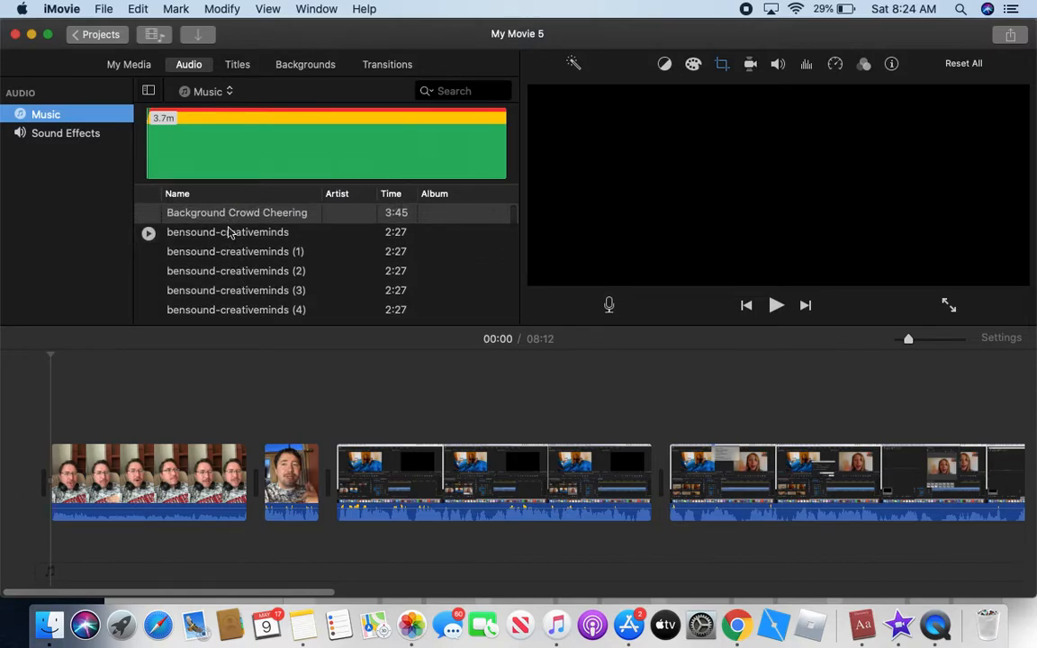
{"action": "key", "text": "Tab"}
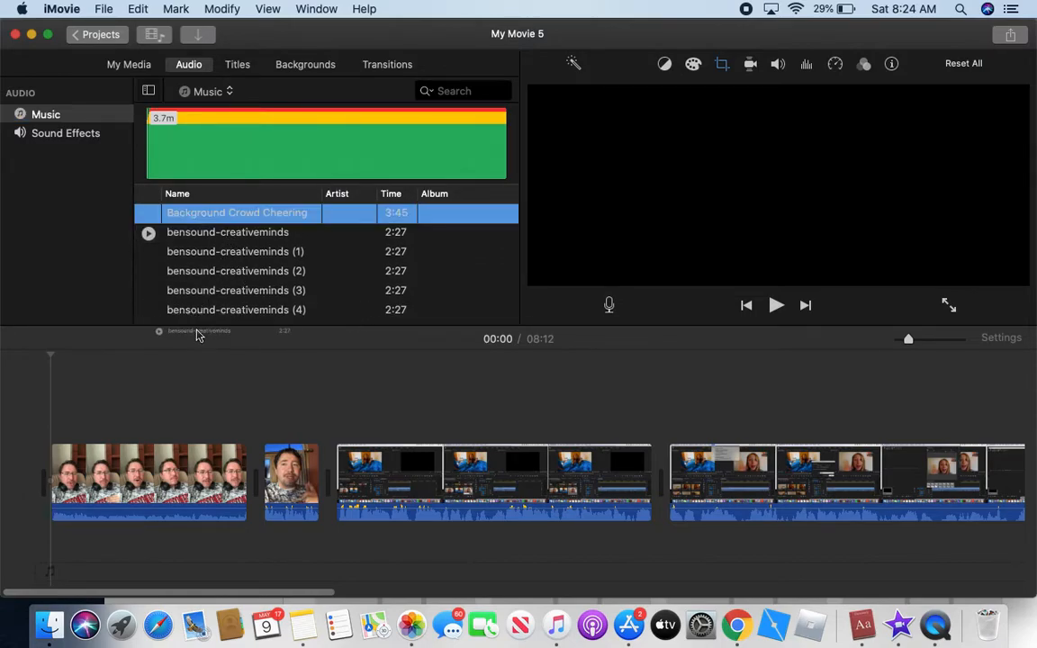
{"action": "left_click", "coordinate": [230, 252]}
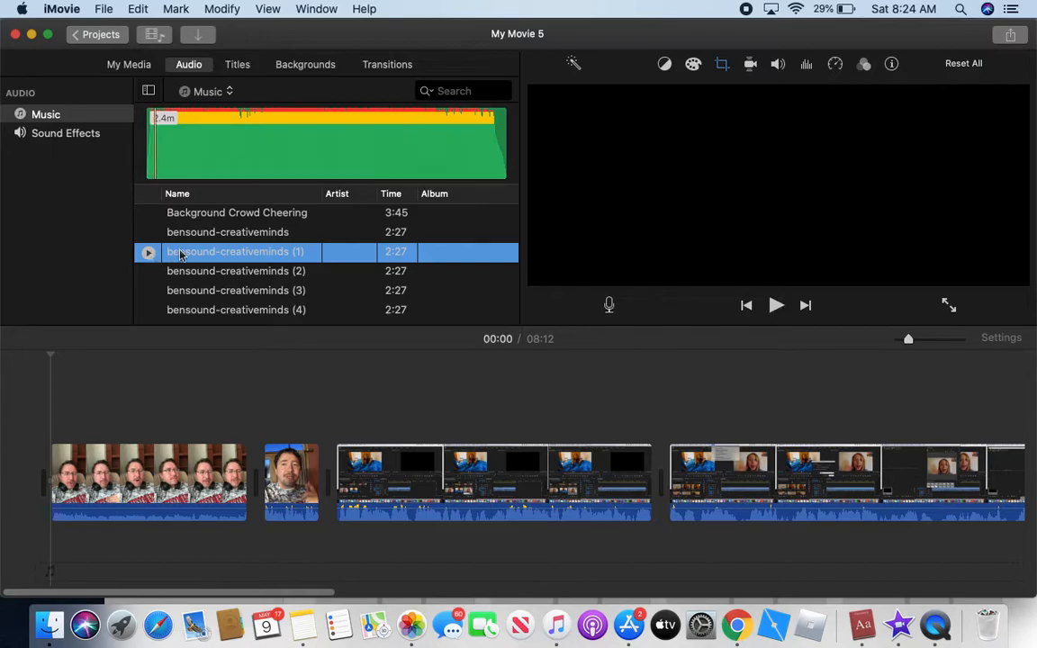
{"action": "left_click_drag", "start_coordinate": [153, 252], "coordinate": [62, 580]}
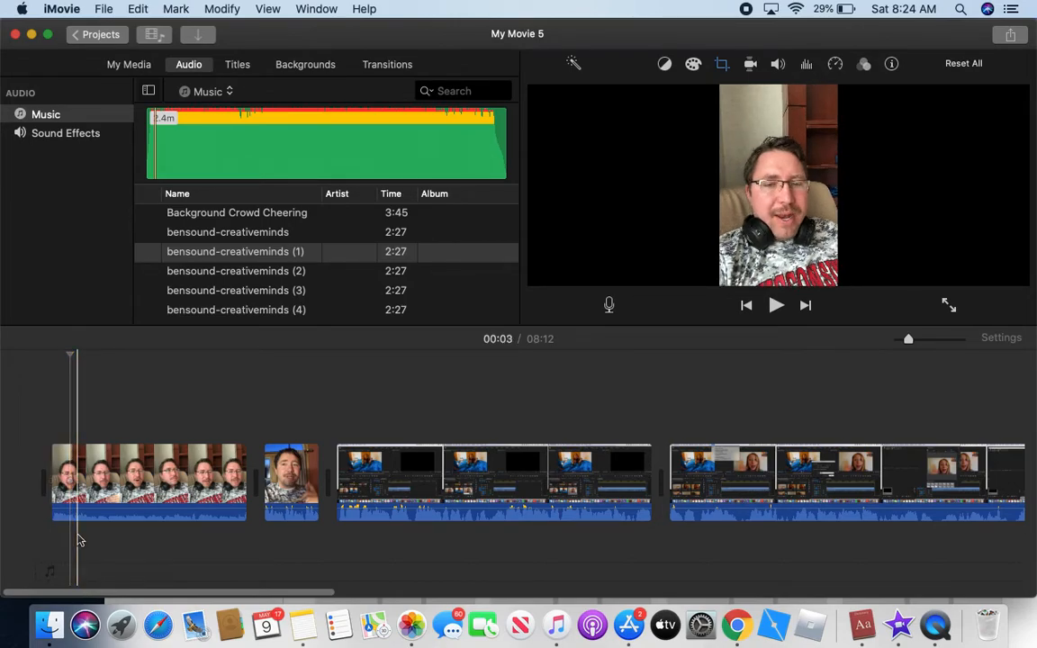
{"action": "left_click_drag", "start_coordinate": [205, 257], "coordinate": [52, 563]}
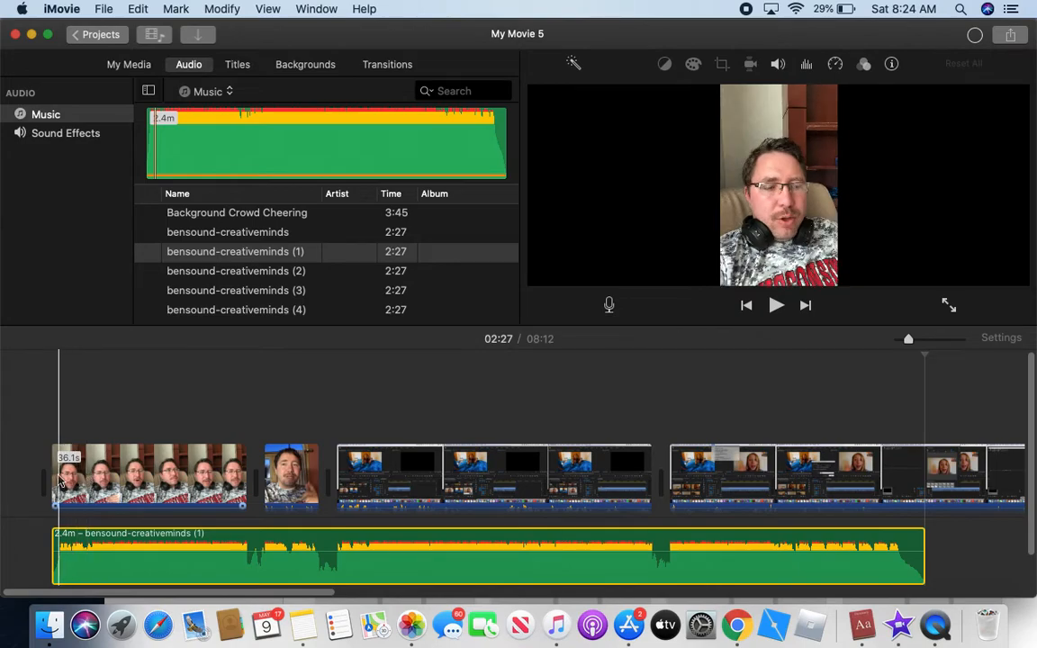
Step: Play back the opening of the movie to check how the music sounds against the speech
{"action": "key", "text": "space"}
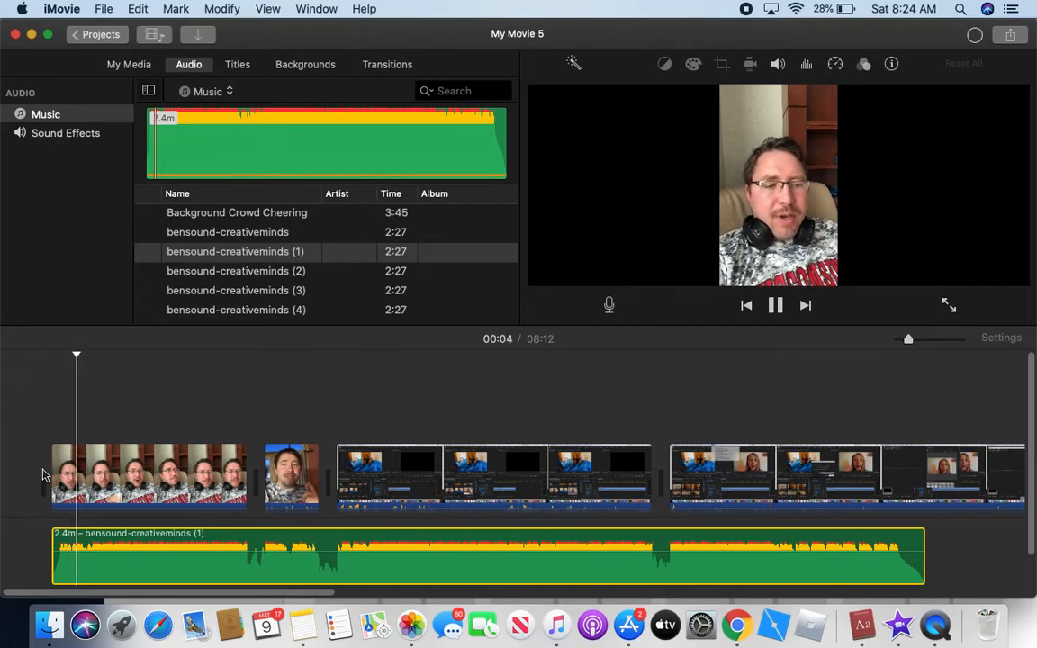
{"action": "key", "text": "space"}
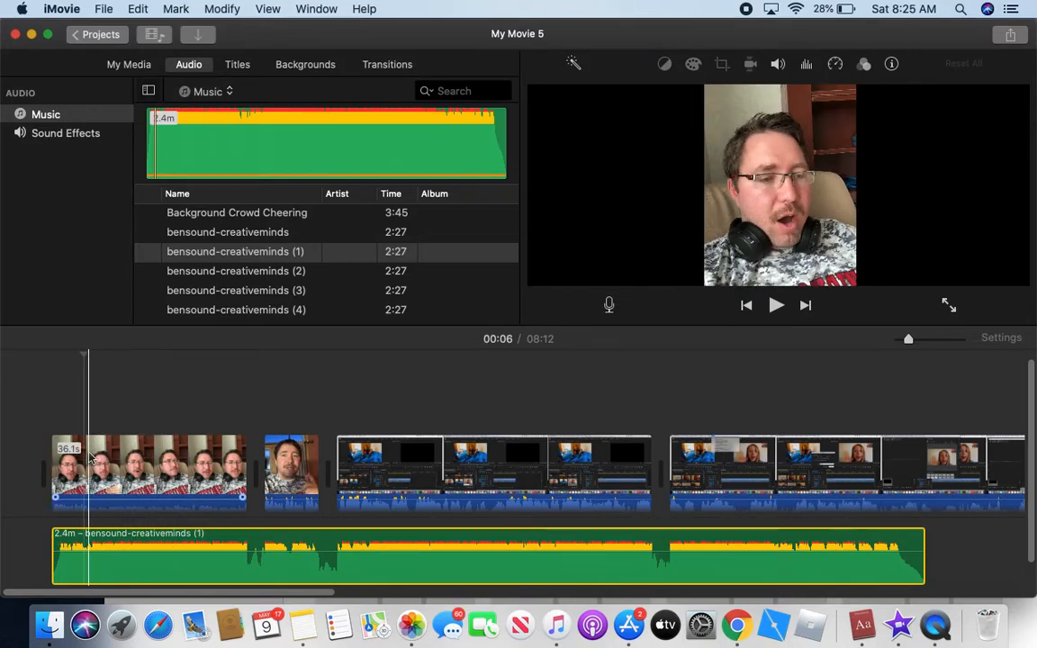
{"action": "key", "text": "space"}
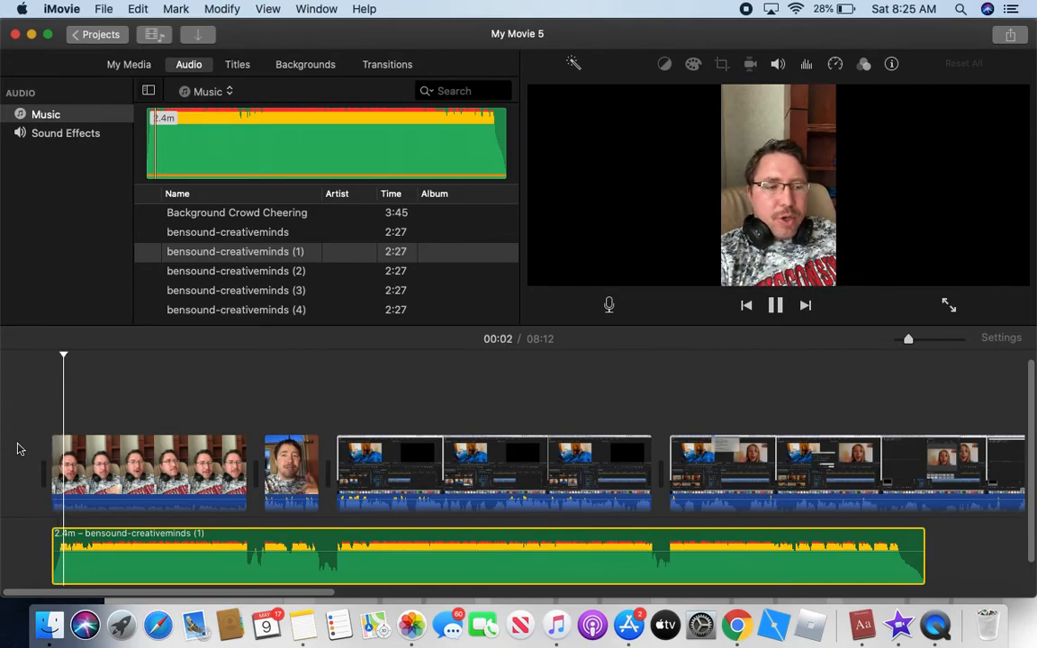
{"action": "key", "text": "space"}
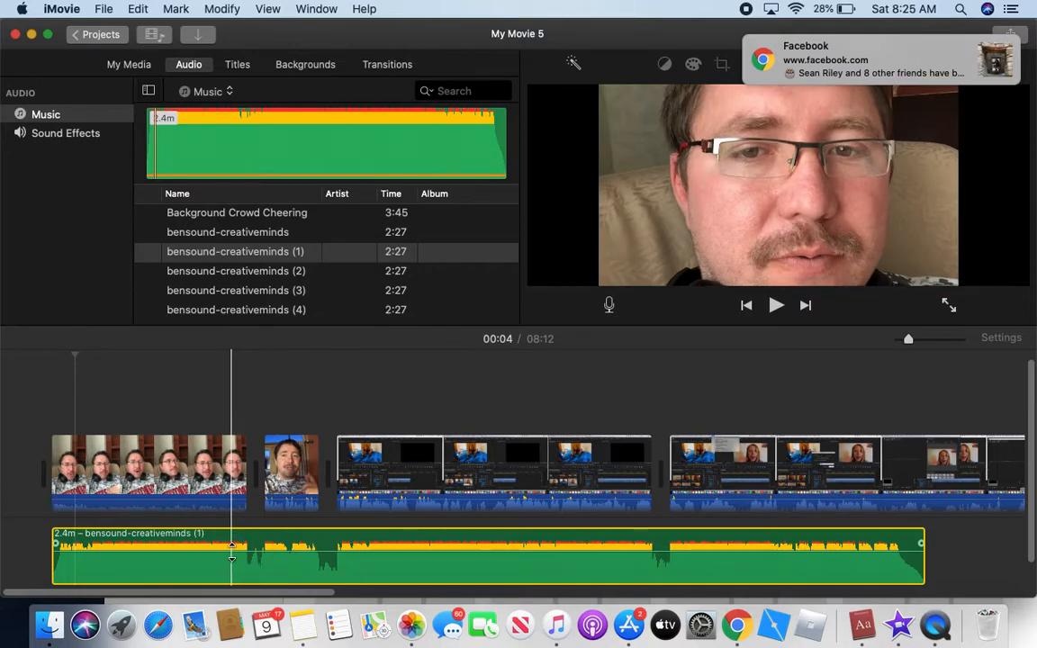
Step: Lower the volume of the background music clip and play back the opening to check it
{"action": "mouse_move", "coordinate": [233, 551]}
{"action": "mouse_move", "coordinate": [232, 552]}
{"action": "left_mouse_down"}
{"action": "mouse_move", "coordinate": [232, 570]}
{"action": "mouse_move", "coordinate": [229, 562]}
{"action": "left_mouse_up"}
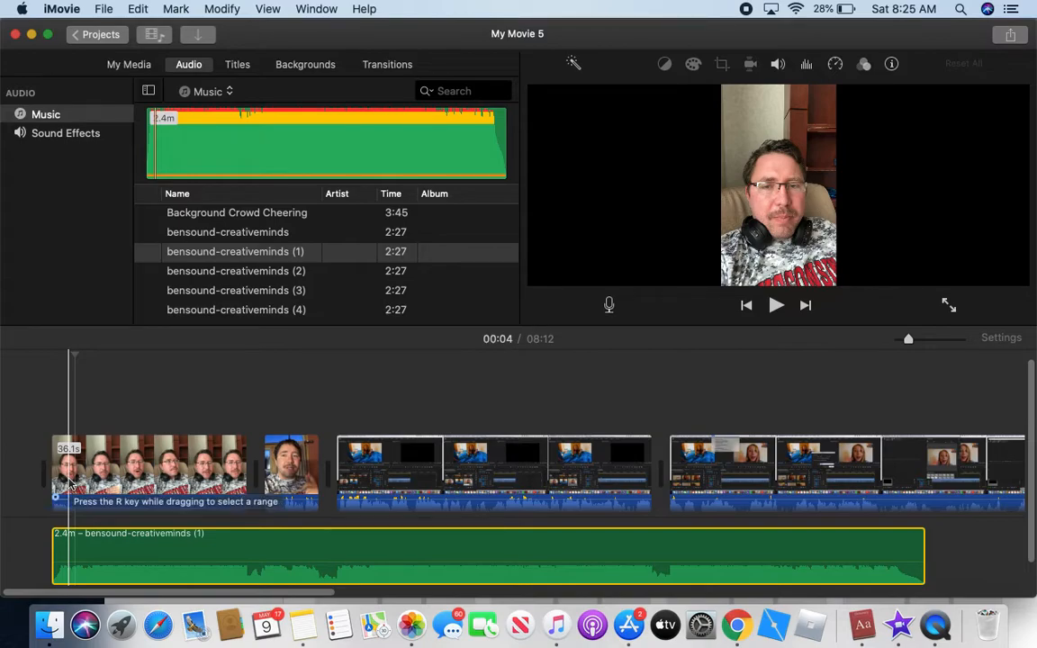
{"action": "key", "text": "space"}
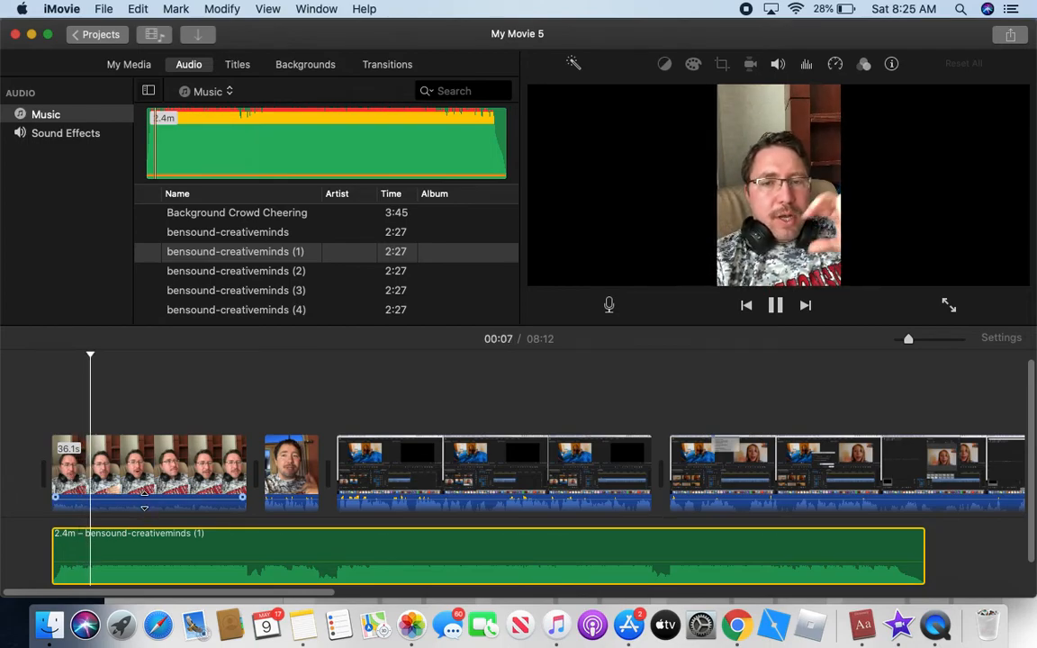
{"action": "key", "text": "space"}
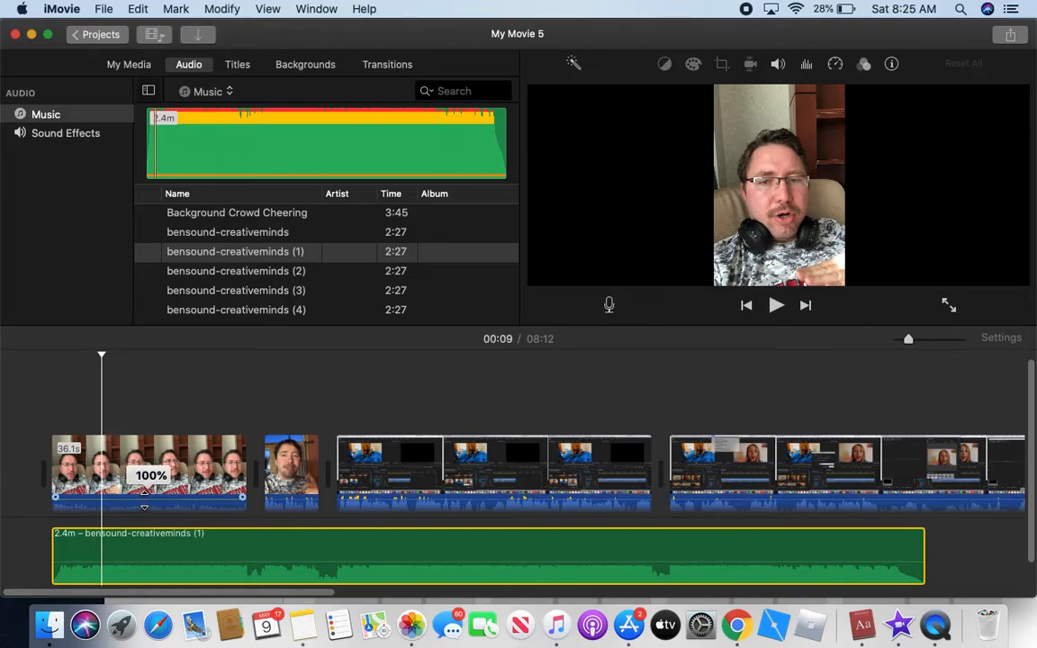
Step: Raise the audio volume of the first video clip slightly above 100% and play back the opening
{"action": "left_click_drag", "start_coordinate": [144, 491], "coordinate": [145, 485]}
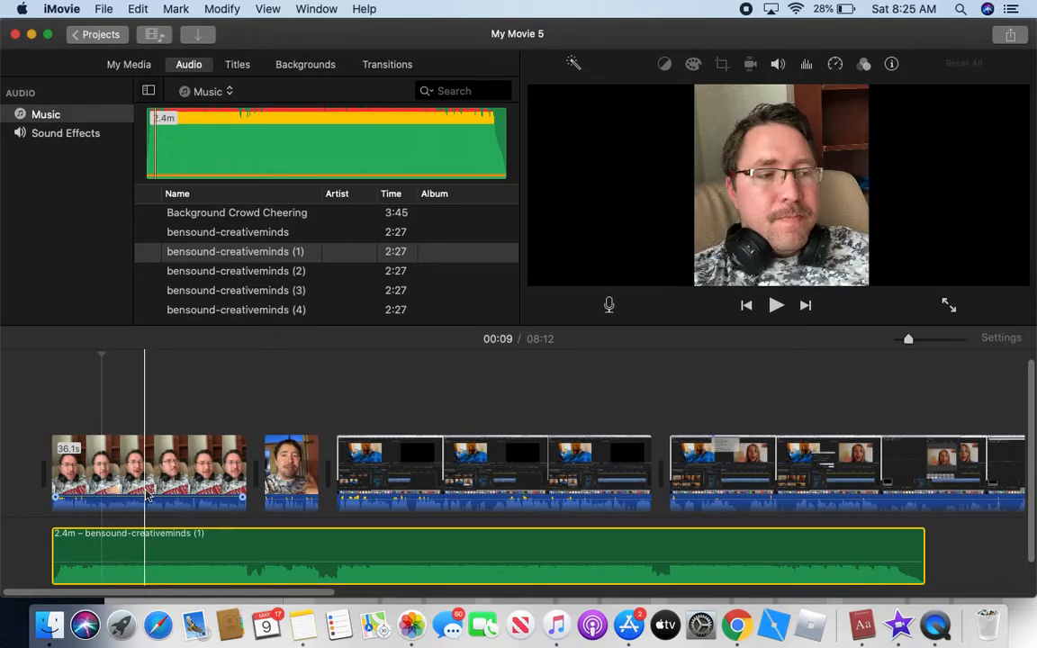
{"action": "key", "text": "space"}
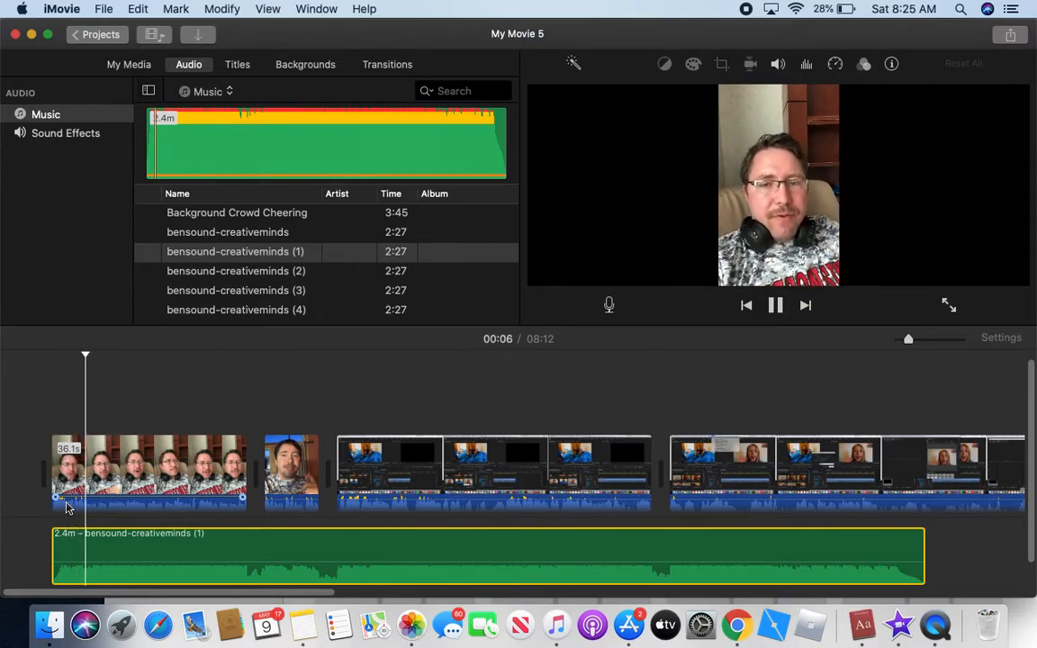
{"action": "key", "text": "space"}
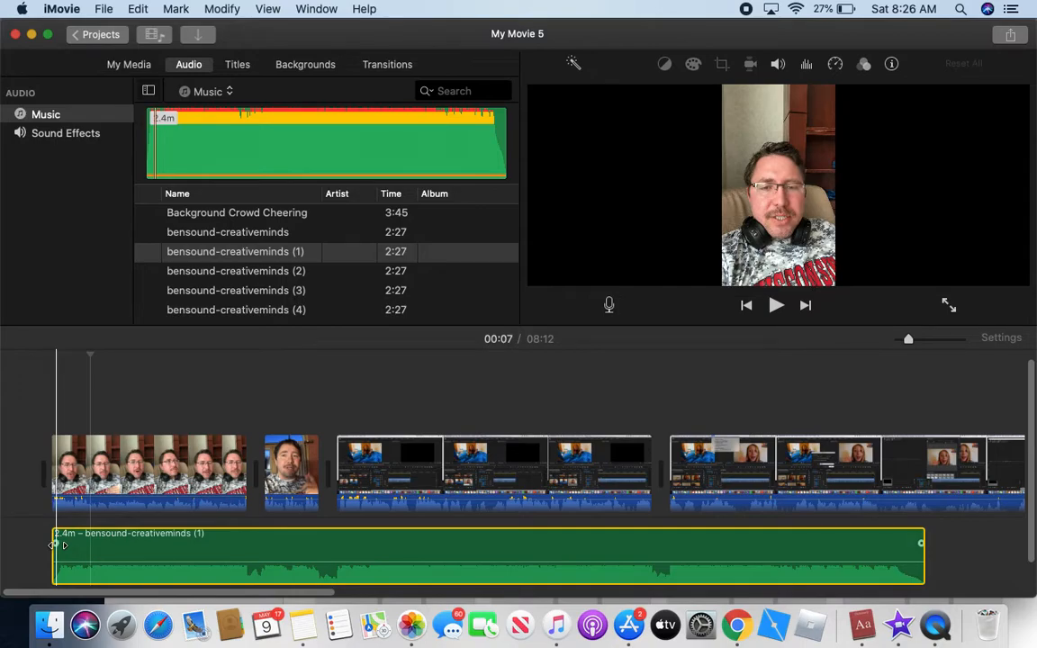
Step: Add a fade-in of about 03:26 at the start of the music clip and play it back
{"action": "left_click_drag", "start_coordinate": [54, 544], "coordinate": [95, 546]}
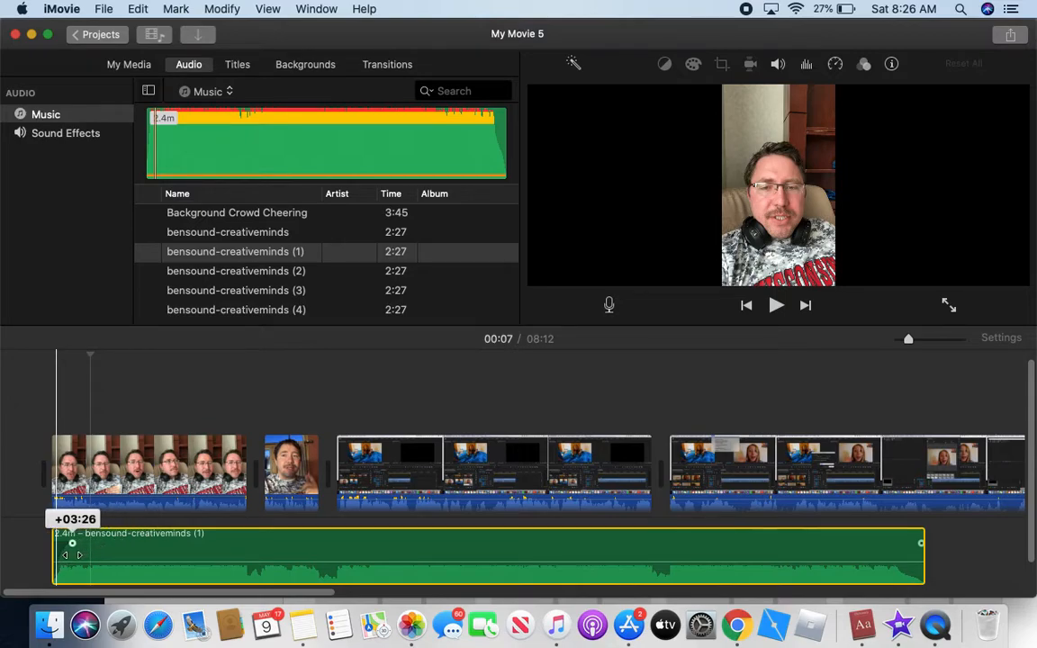
{"action": "left_click_drag", "start_coordinate": [72, 558], "coordinate": [73, 558]}
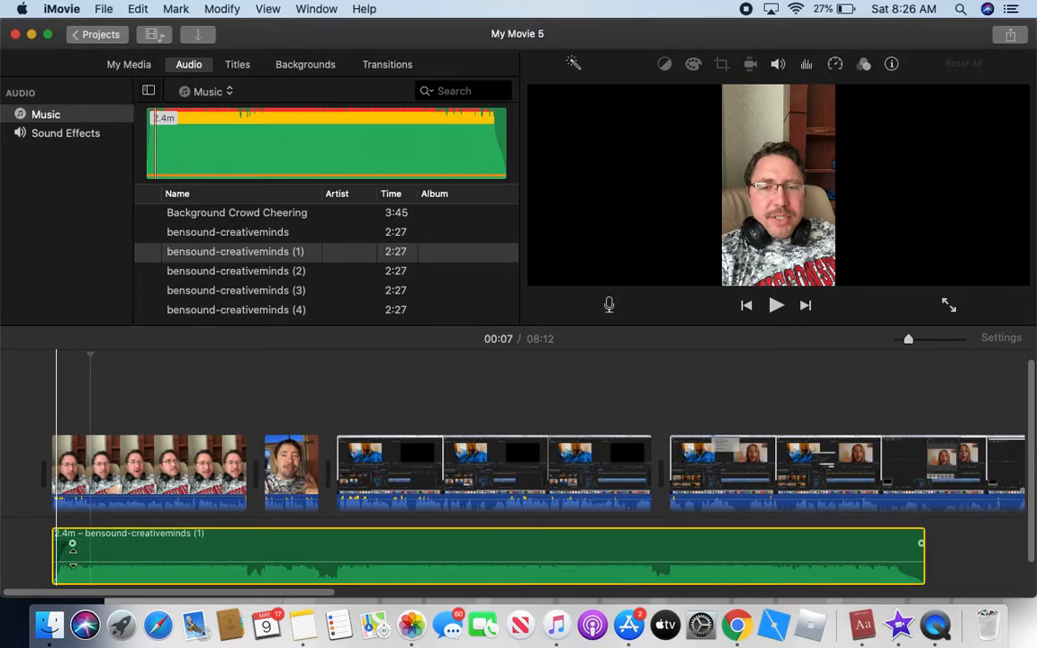
{"action": "key", "text": "backslash"}
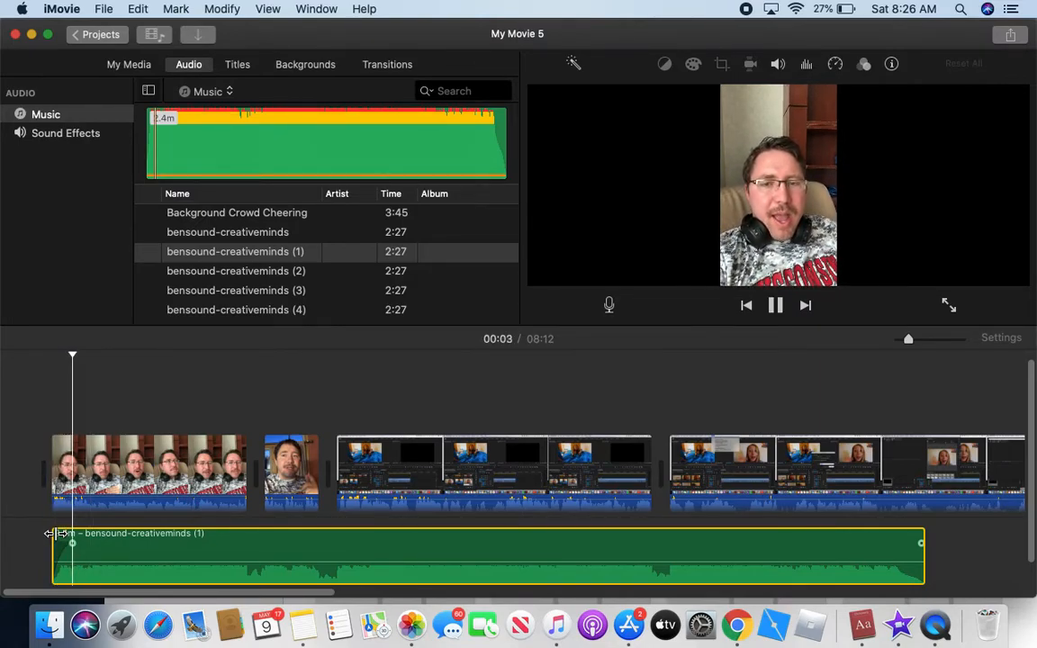
{"action": "key", "text": "space"}
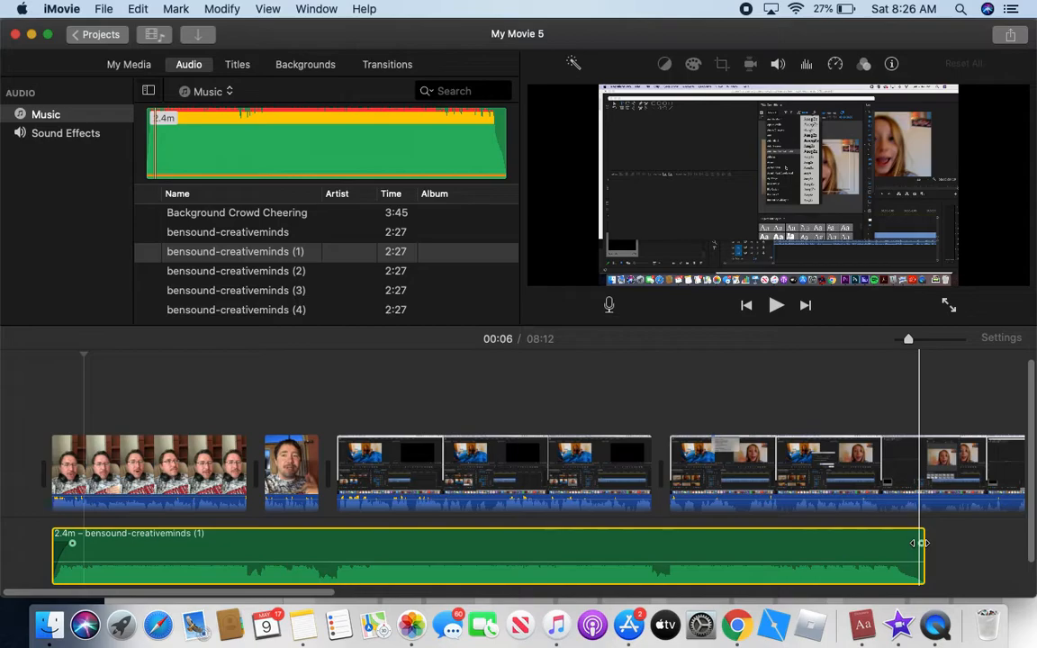
Step: Add a fade-out at the end of the music clip and play back that section
{"action": "left_click_drag", "start_coordinate": [918, 543], "coordinate": [864, 544]}
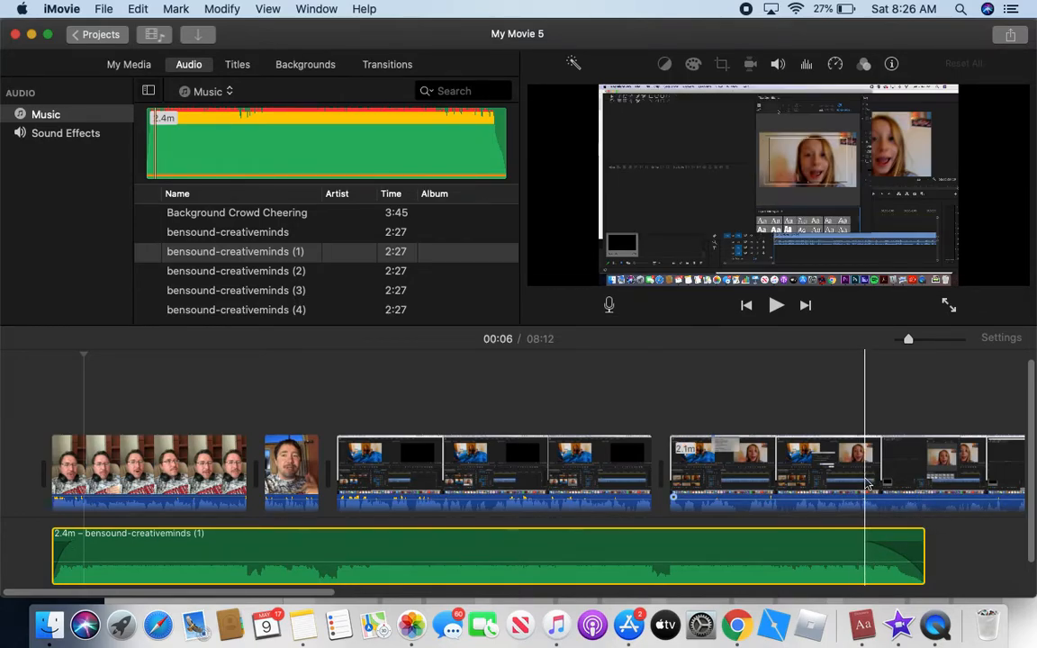
{"action": "key", "text": "space"}
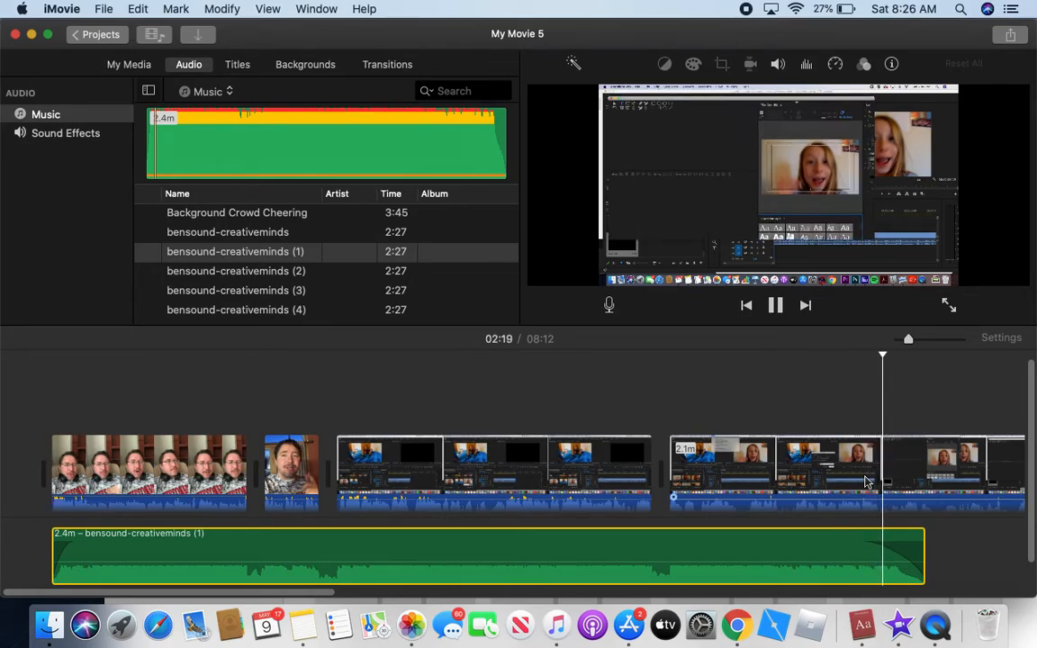
{"action": "key", "text": "space"}
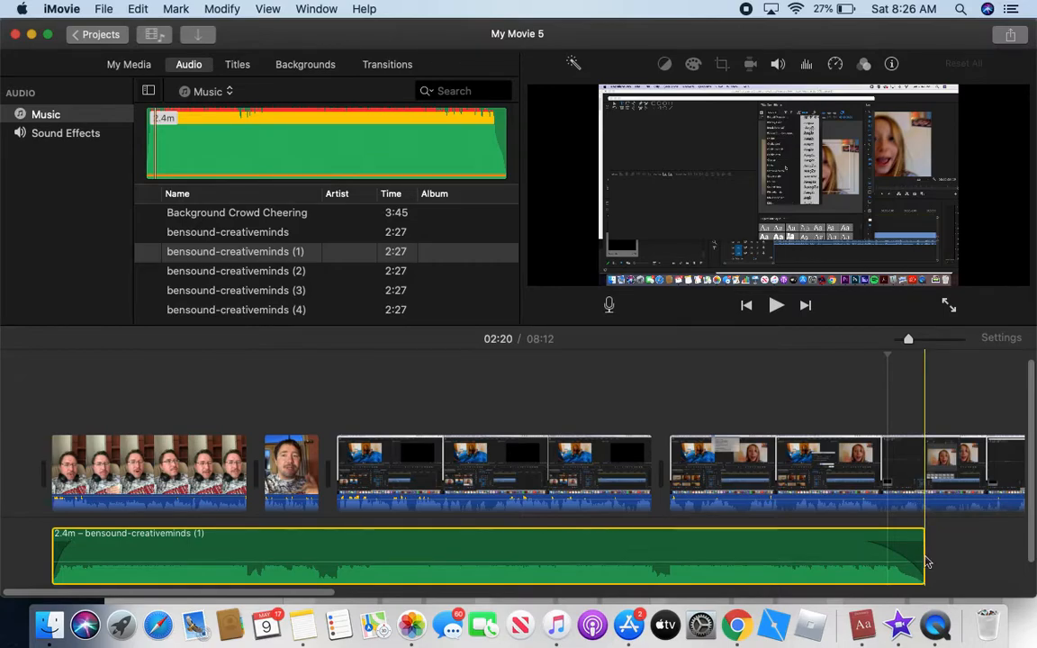
Step: Shorten the music clip to about 1.6 minutes, ending with the third video clip, and paste a copy of it directly behind
{"action": "mouse_move", "coordinate": [923, 555]}
{"action": "left_mouse_down"}
{"action": "mouse_move", "coordinate": [673, 567]}
{"action": "mouse_move", "coordinate": [657, 596]}
{"action": "left_mouse_up"}
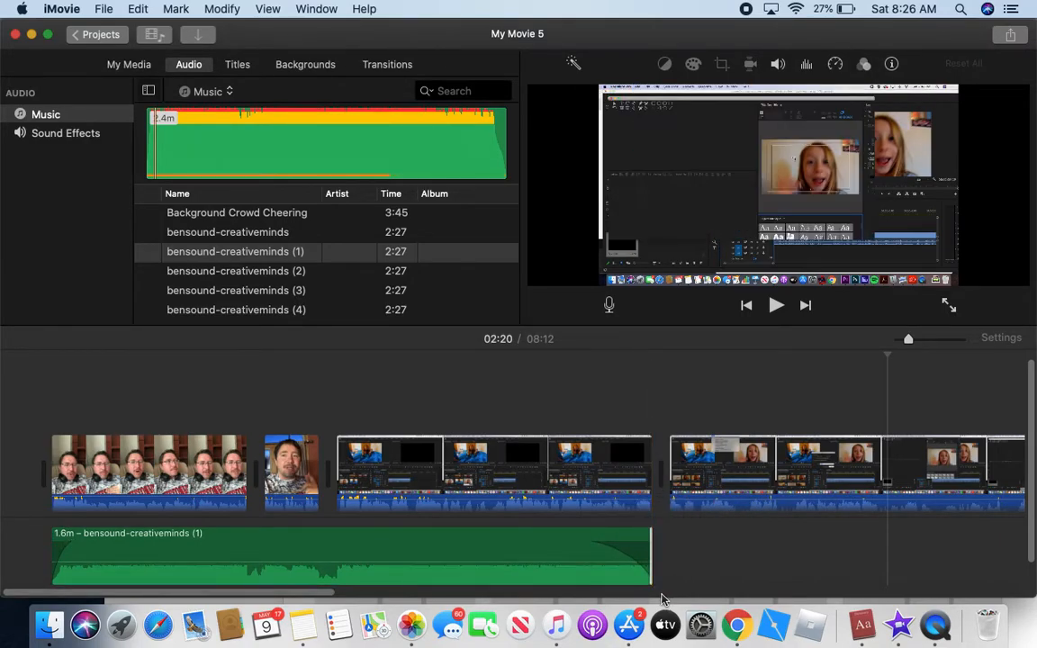
{"action": "left_click", "coordinate": [402, 556]}
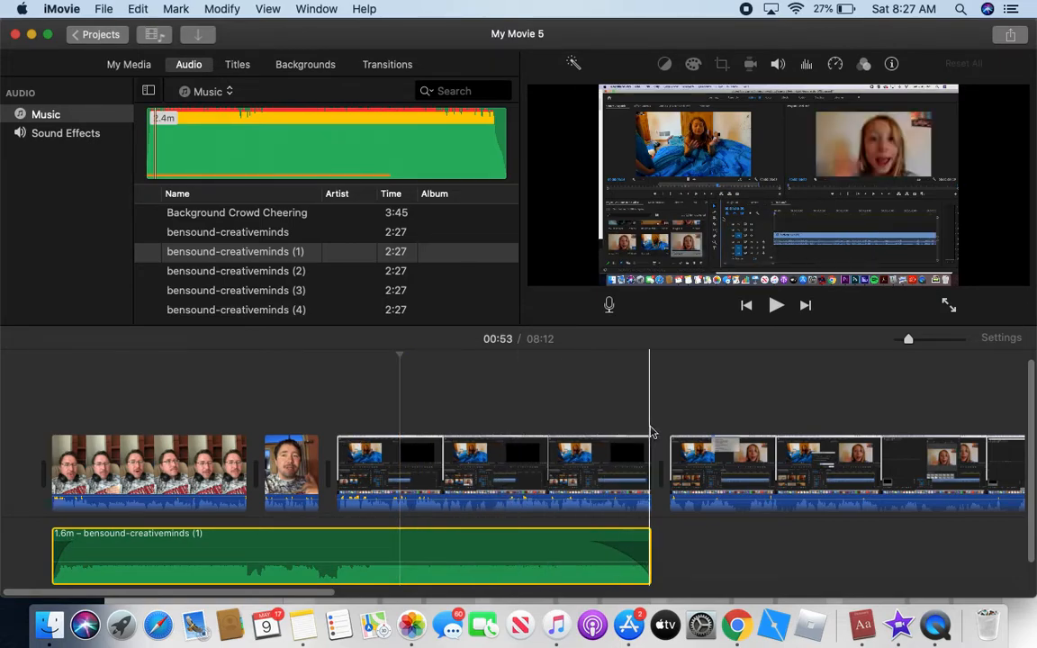
{"action": "key", "text": "super+v"}
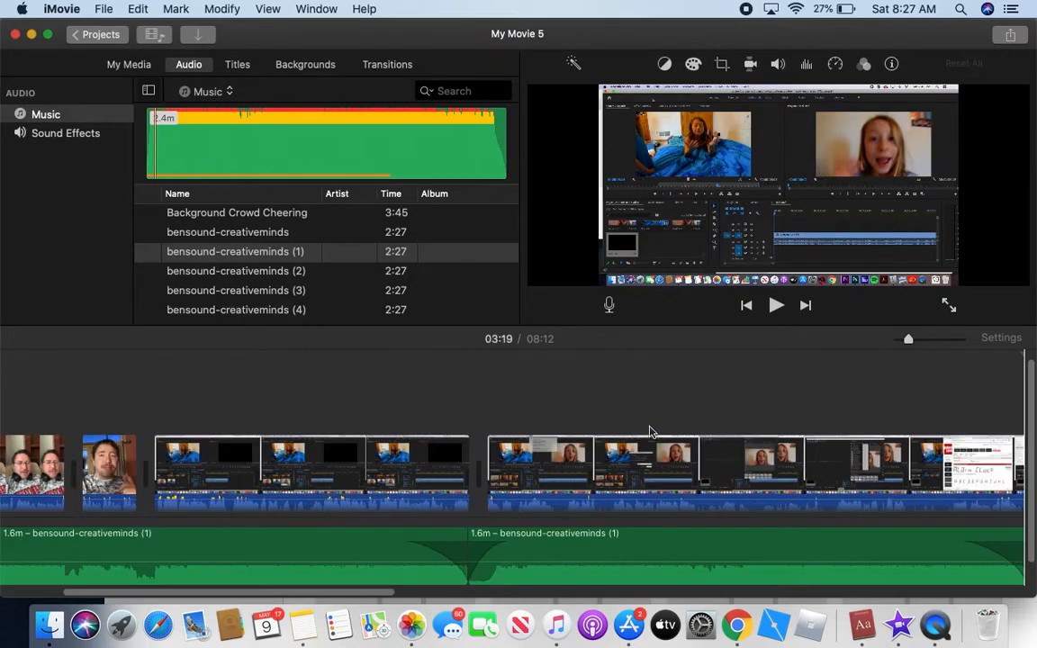
{"action": "scroll", "coordinate": [595, 529], "scroll_direction": "left", "scroll_amount": 3}
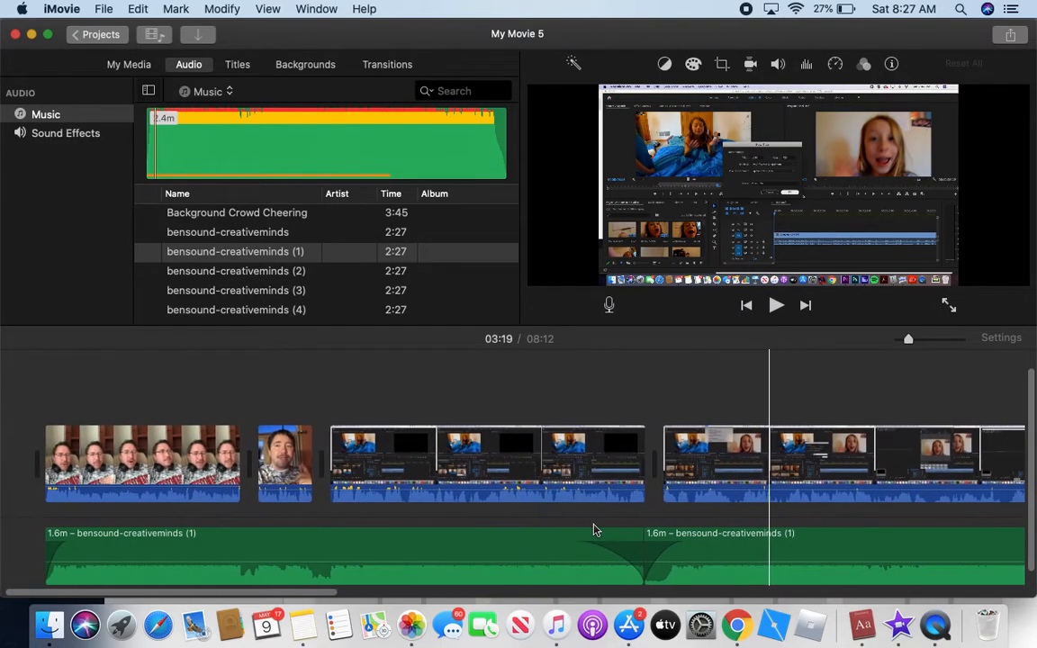
{"action": "scroll", "coordinate": [594, 529], "scroll_direction": "right", "scroll_amount": 5}
{"action": "scroll", "coordinate": [593, 529], "scroll_direction": "right", "scroll_amount": 10}
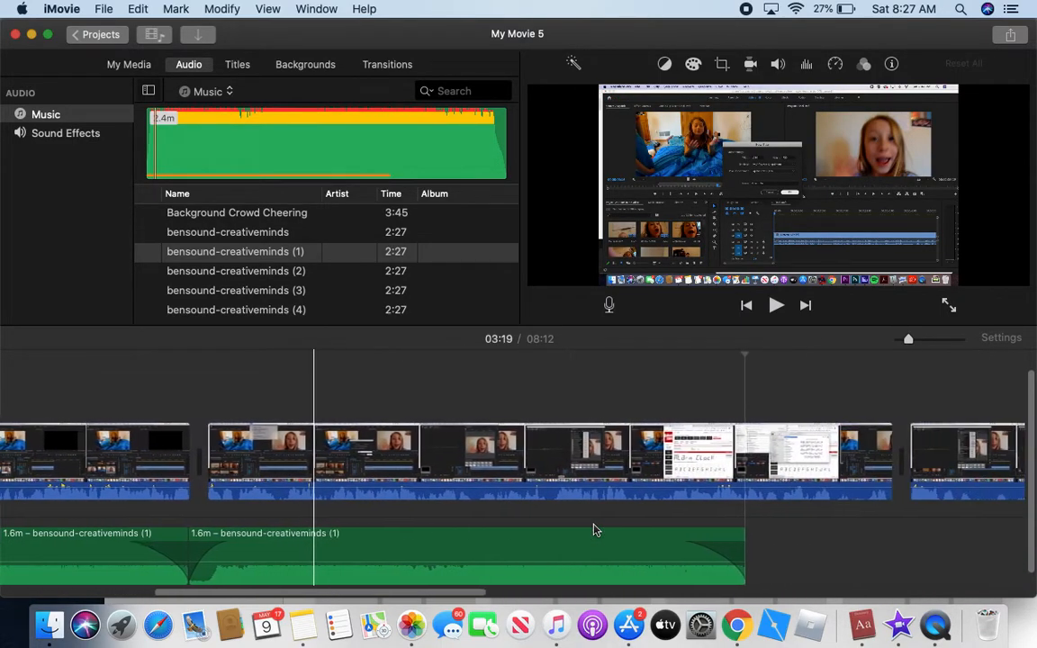
{"action": "scroll", "coordinate": [594, 528], "scroll_direction": "left", "scroll_amount": 8}
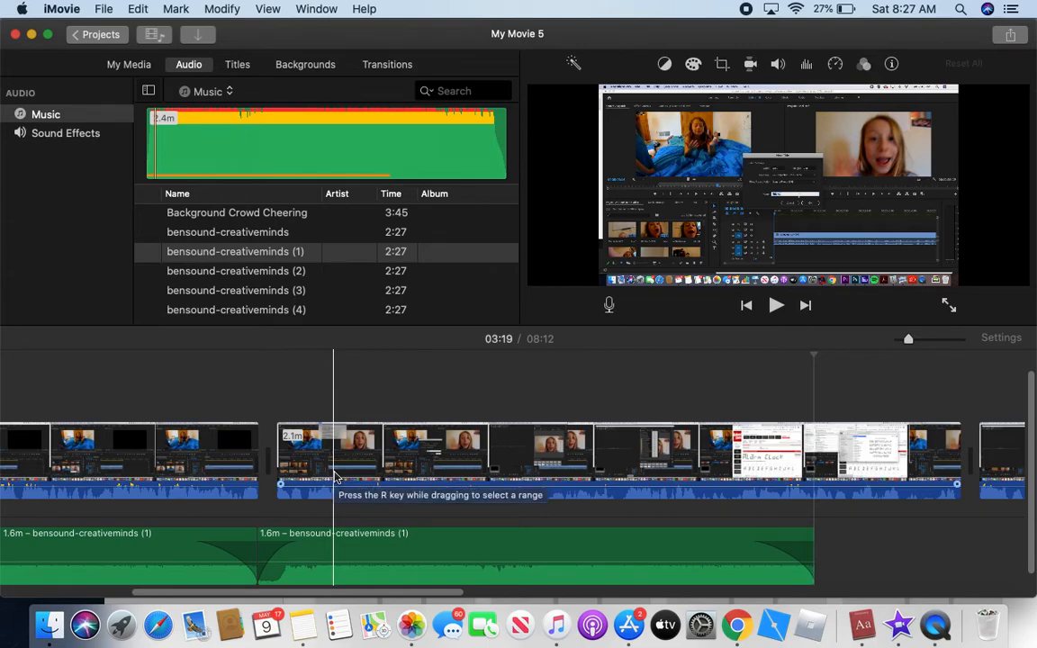
{"action": "scroll", "coordinate": [335, 477], "scroll_direction": "left", "scroll_amount": 3}
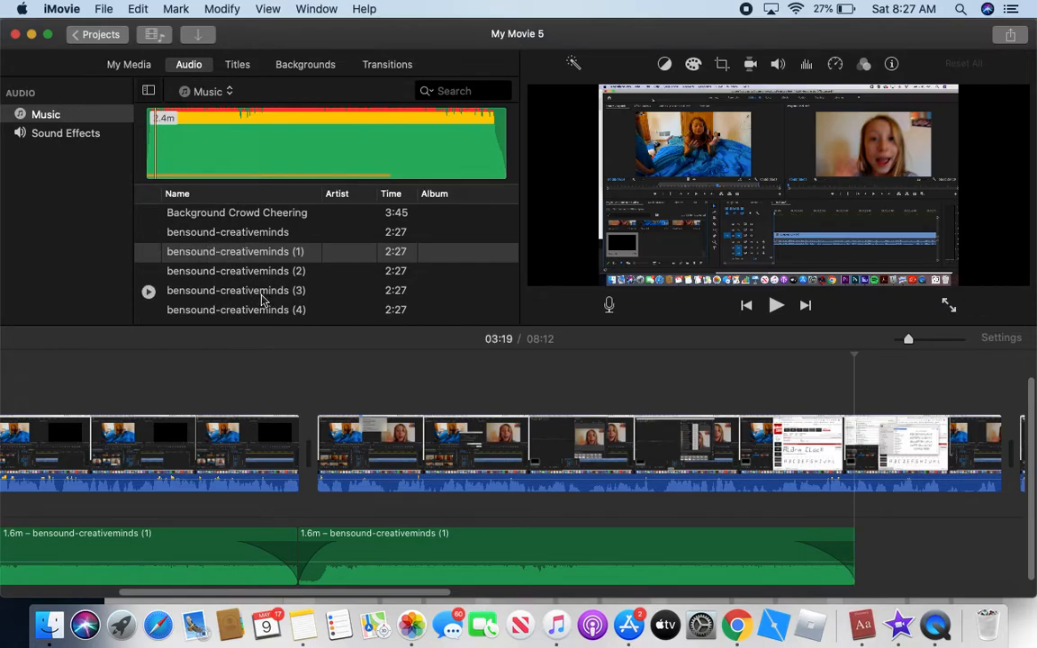
Step: Look through the available music tracks, switch to the Music app to view its library, and return to iMovie
{"action": "scroll", "coordinate": [261, 300], "scroll_direction": "down", "scroll_amount": 3}
{"action": "scroll", "coordinate": [261, 300], "scroll_direction": "down", "scroll_amount": 10}
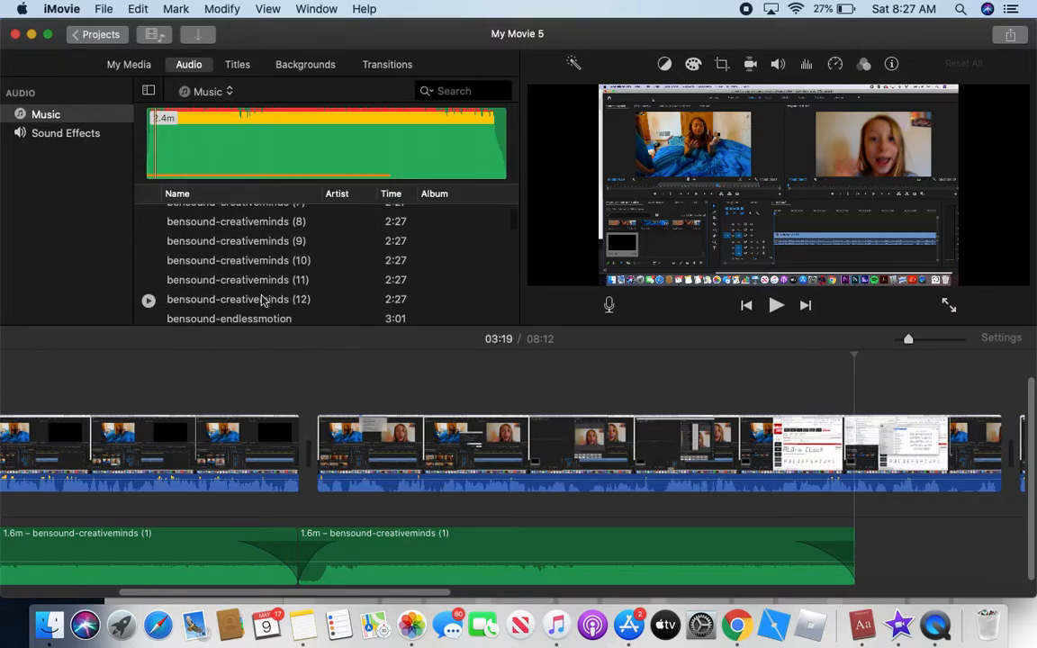
{"action": "scroll", "coordinate": [261, 301], "scroll_direction": "up", "scroll_amount": 10}
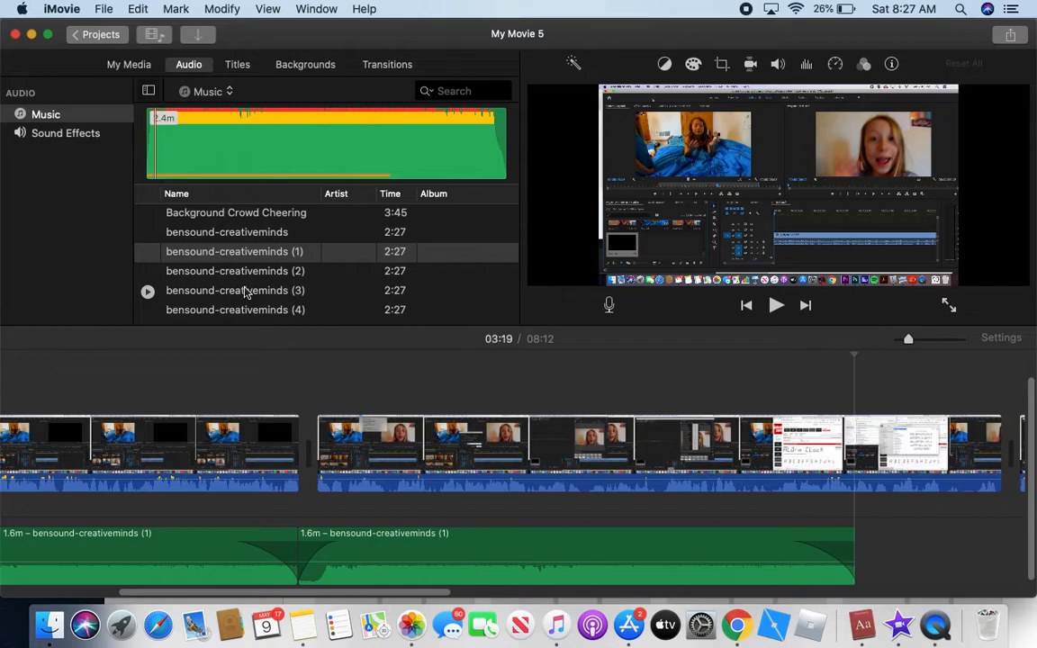
{"action": "left_click", "coordinate": [558, 626]}
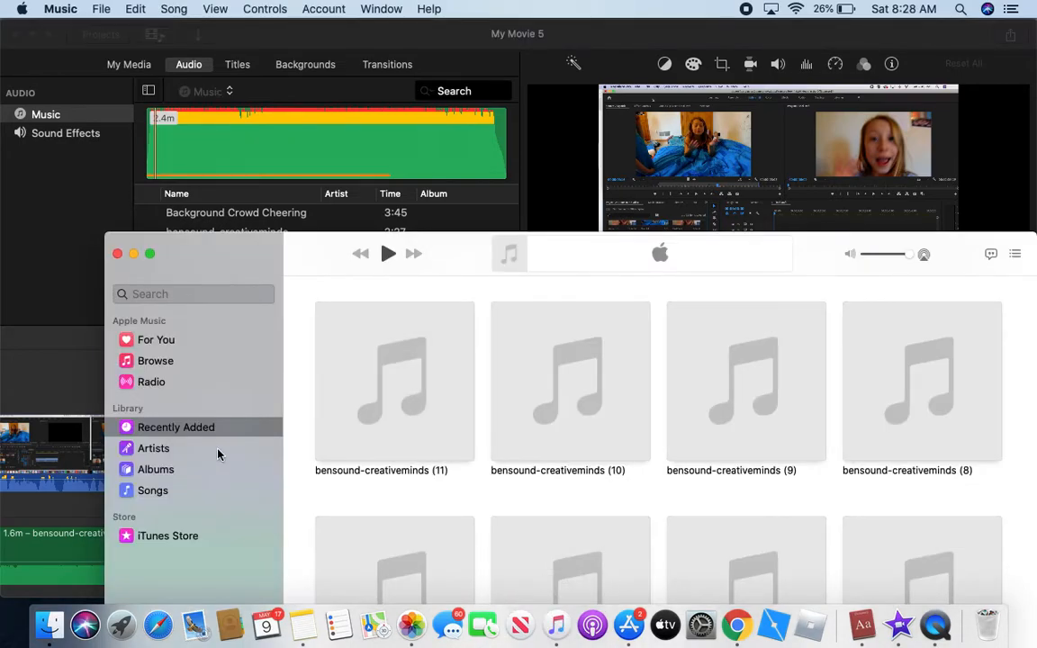
{"action": "left_click", "coordinate": [65, 223]}
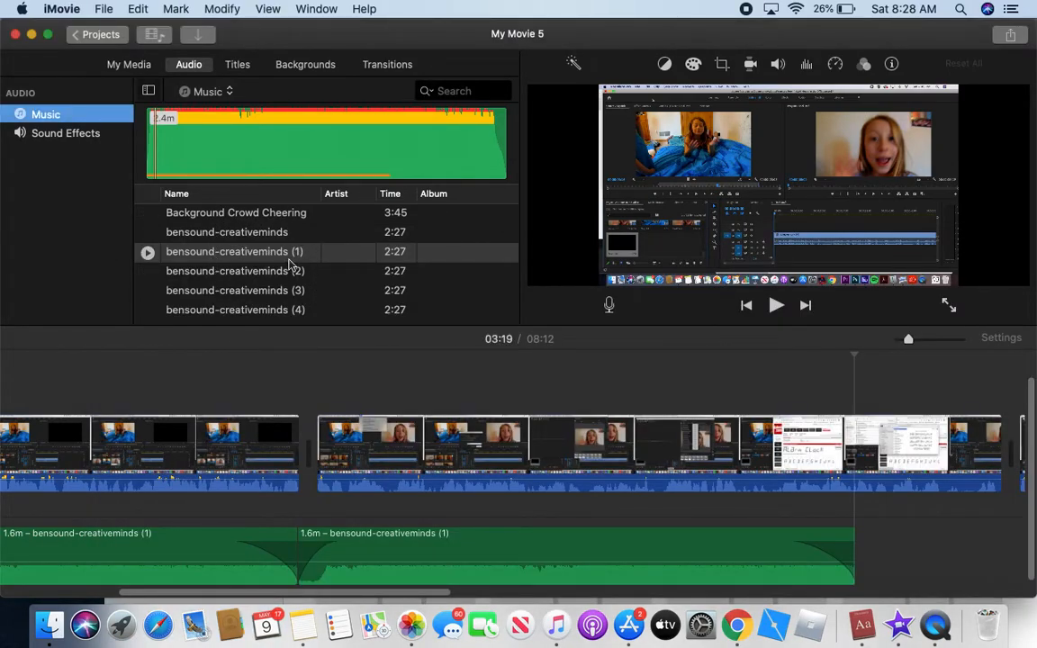